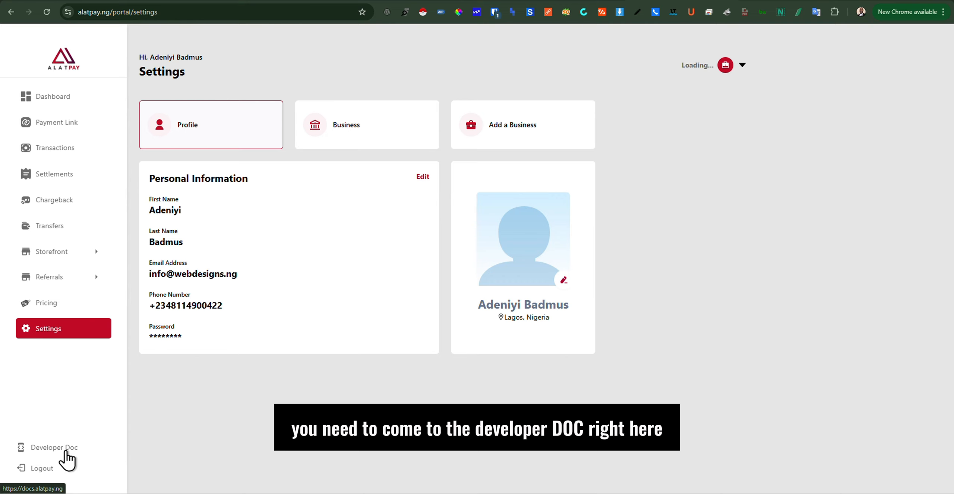
- Open the ALATPay developer documentation and read its WooCommerce plugin setup page
click(66, 451)
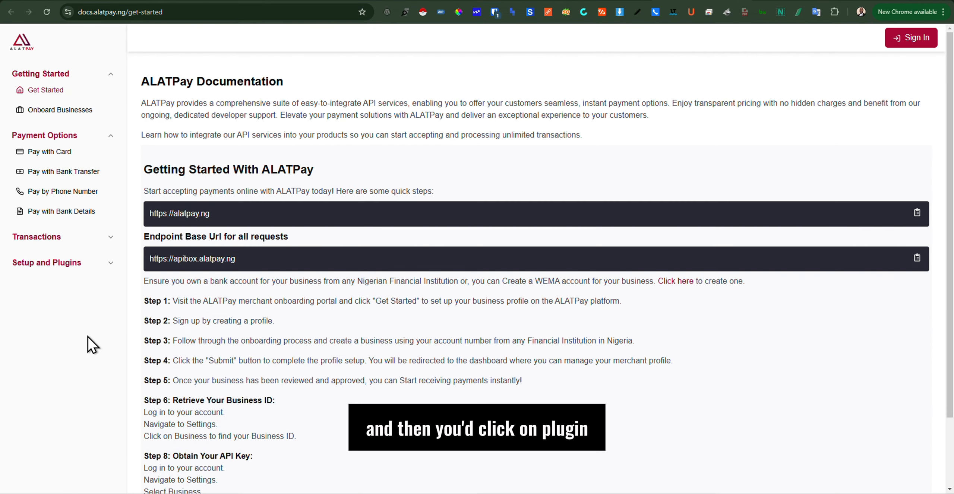
click(101, 266)
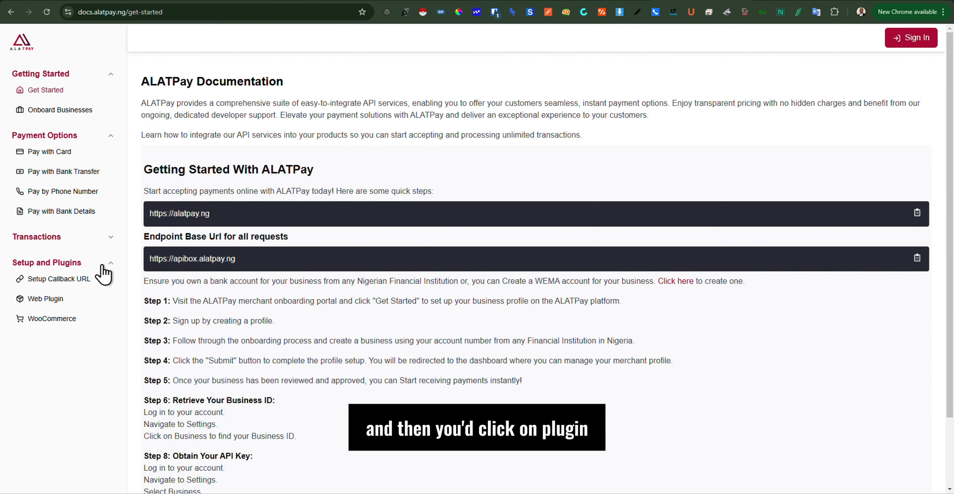
click(91, 320)
scroll(216, 320, down, 10)
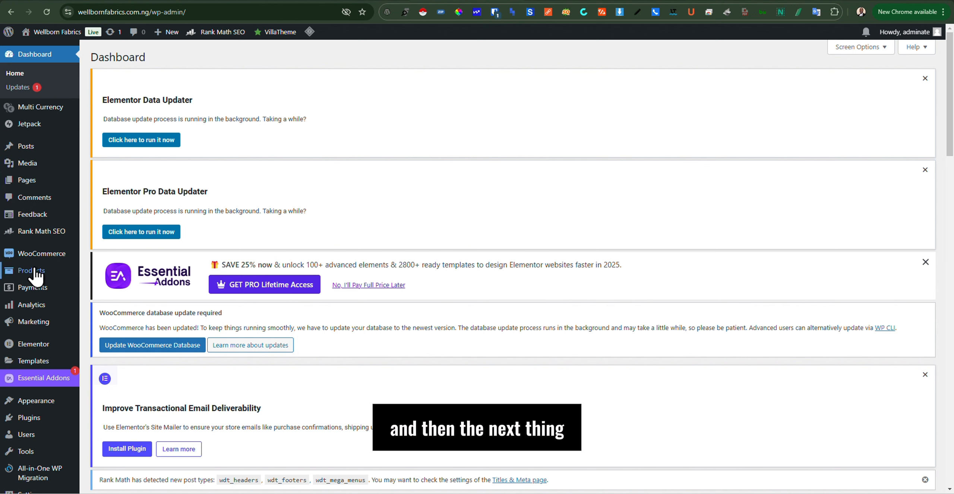
- Go to the page for adding new WordPress plugins and search the plugin repository for "alatpa"
mouse_move(37, 420)
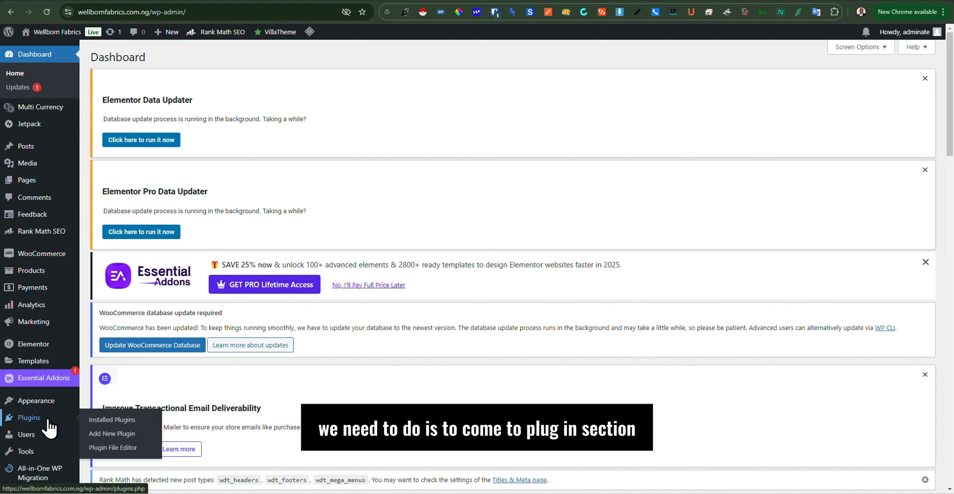
click(112, 434)
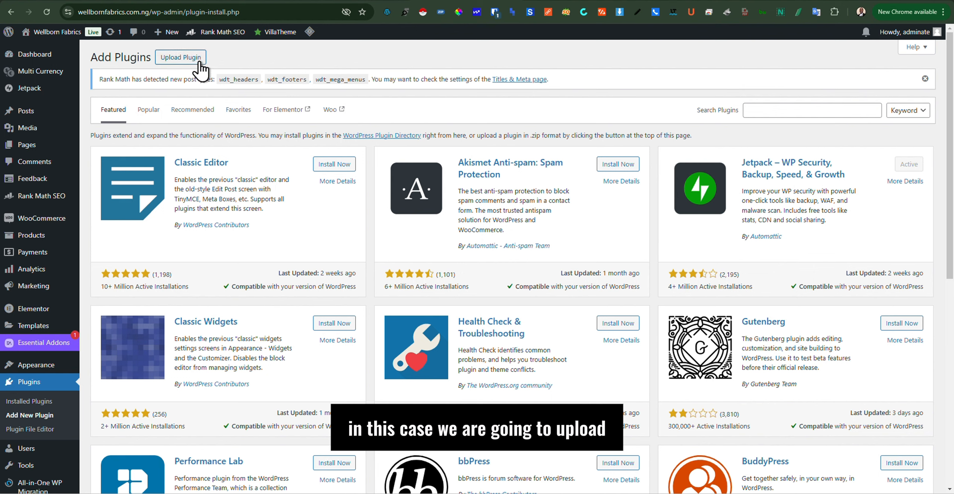
click(763, 112)
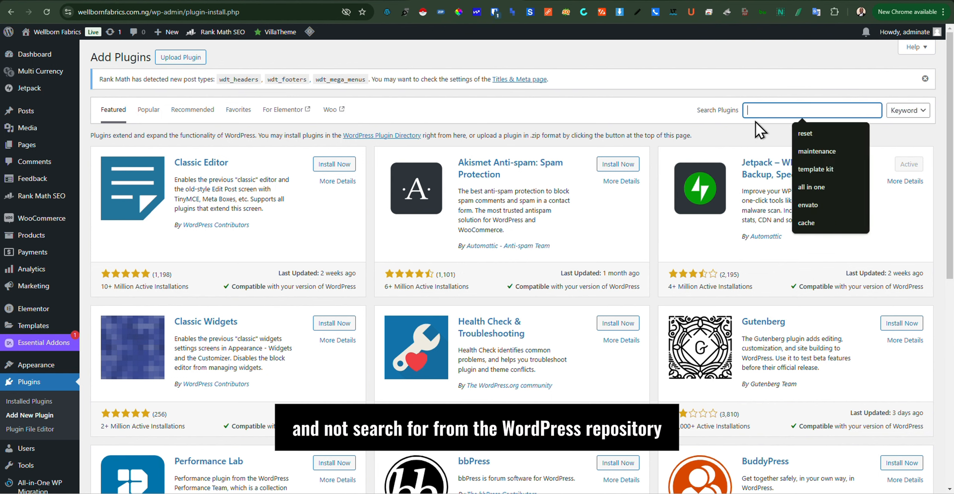
text(alat)
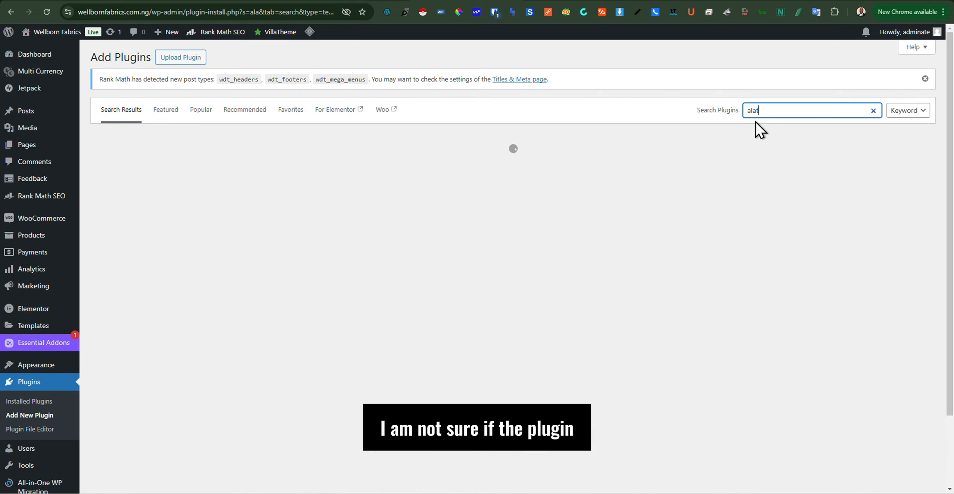
text(pa)
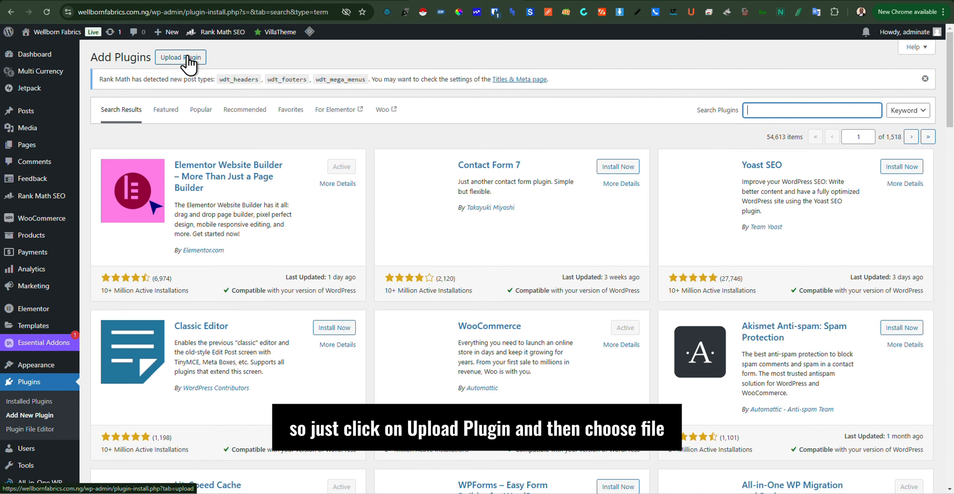
- Upload the plugin file woo-alatpay.zip from the Downloads folder and install it
click(187, 57)
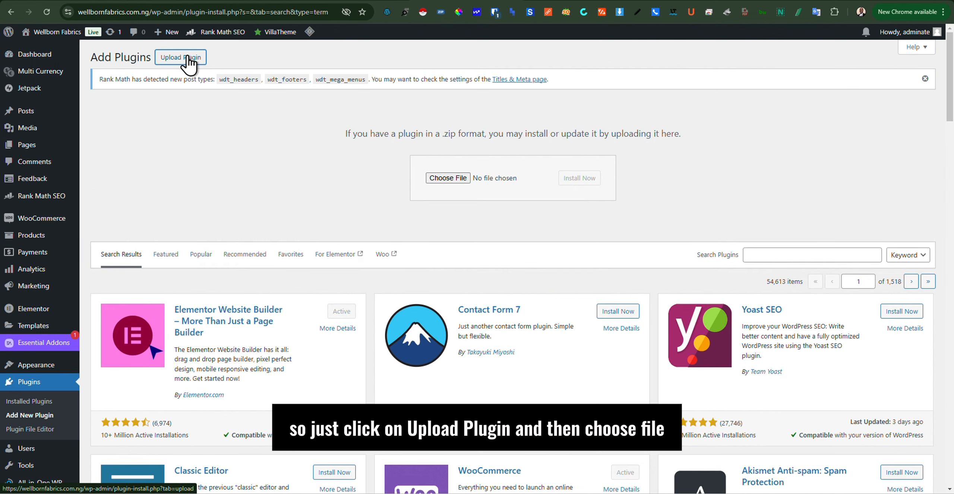
click(453, 181)
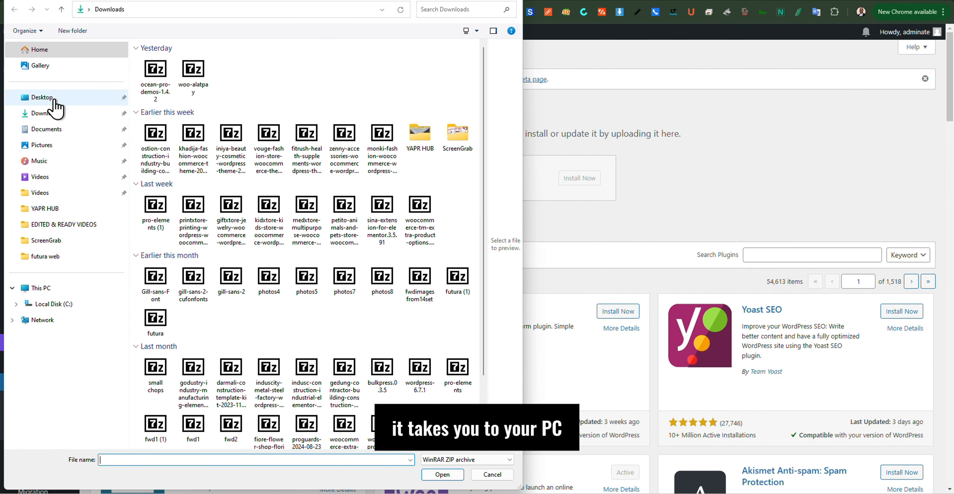
click(200, 89)
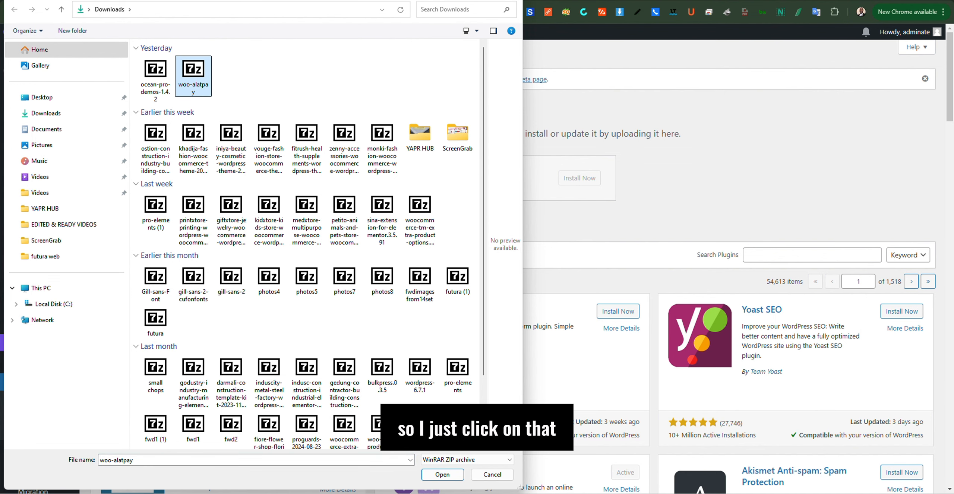
click(441, 475)
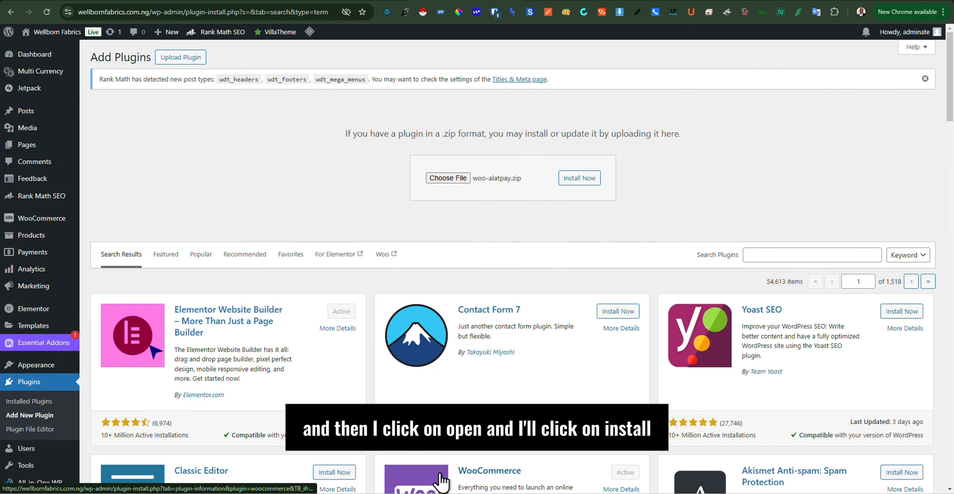
click(588, 183)
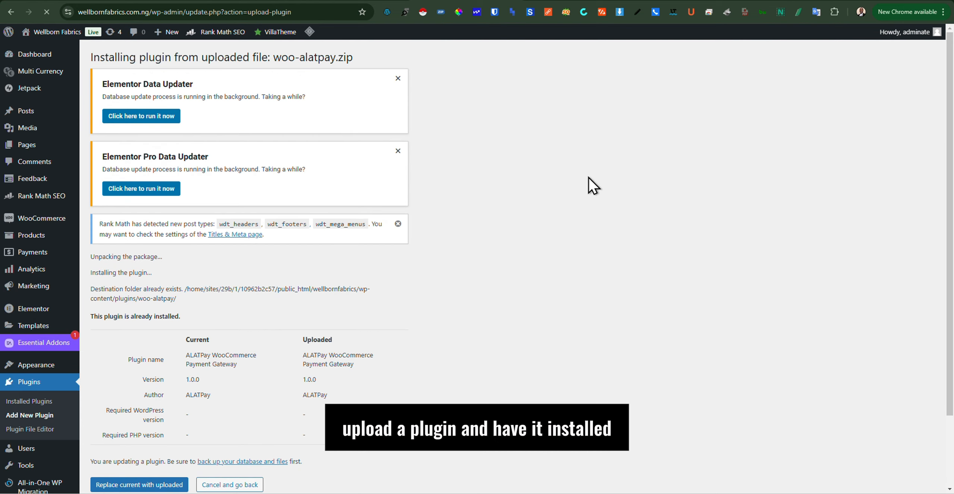
scroll(580, 190, down, 3)
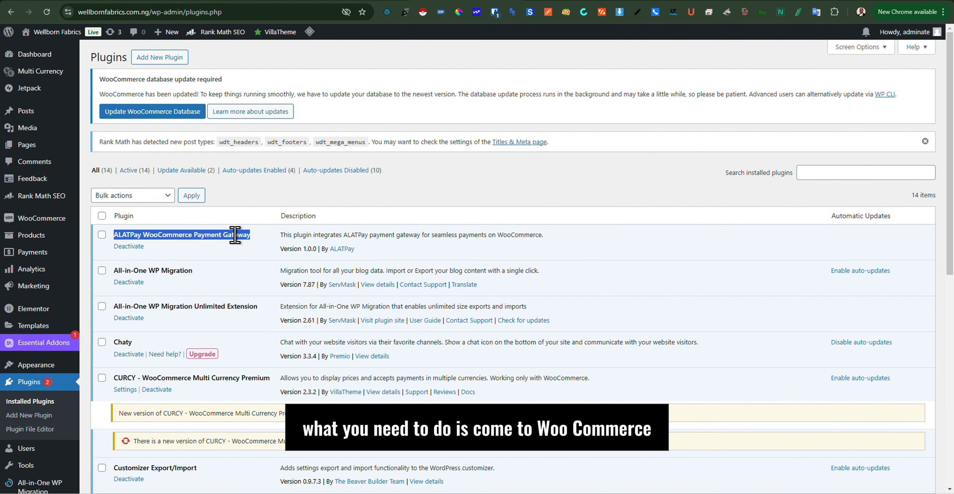
- Open the ALATPay gateway's configuration from the payment methods in the WooCommerce settings
mouse_move(43, 220)
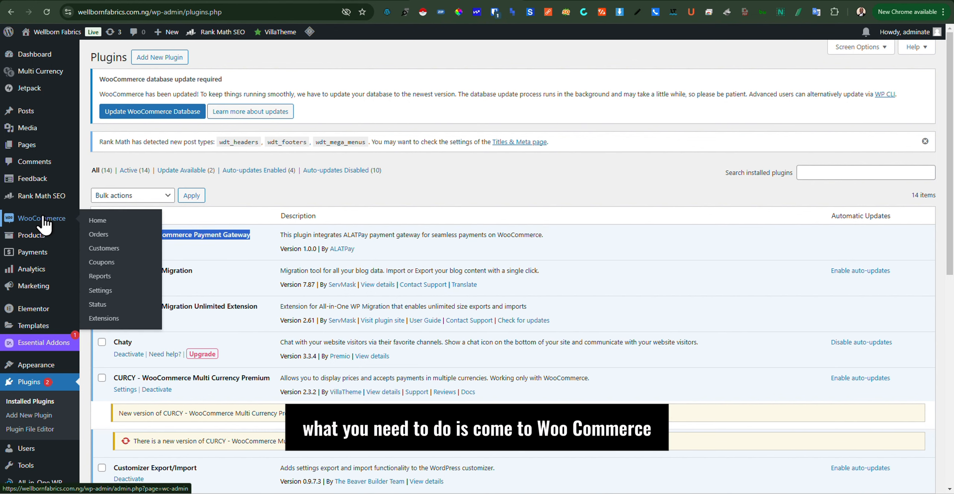
click(102, 293)
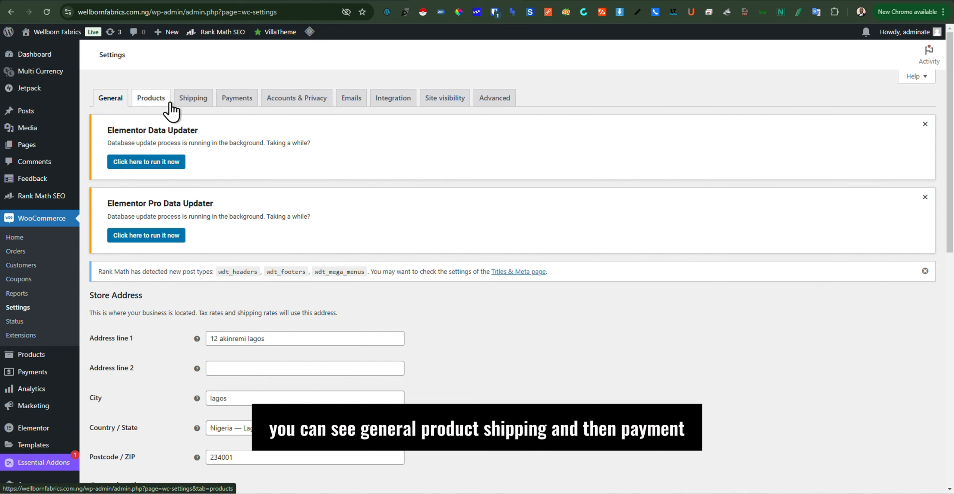
click(239, 99)
scroll(409, 161, down, 4)
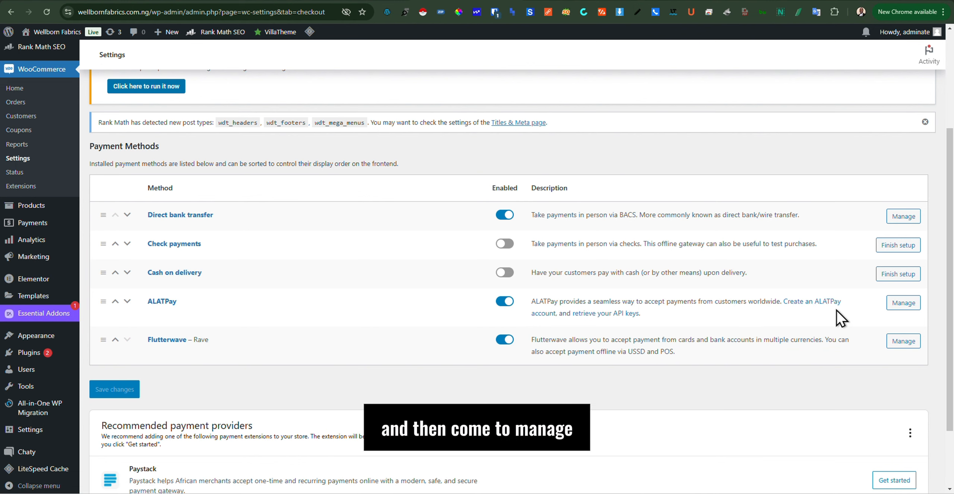
click(912, 307)
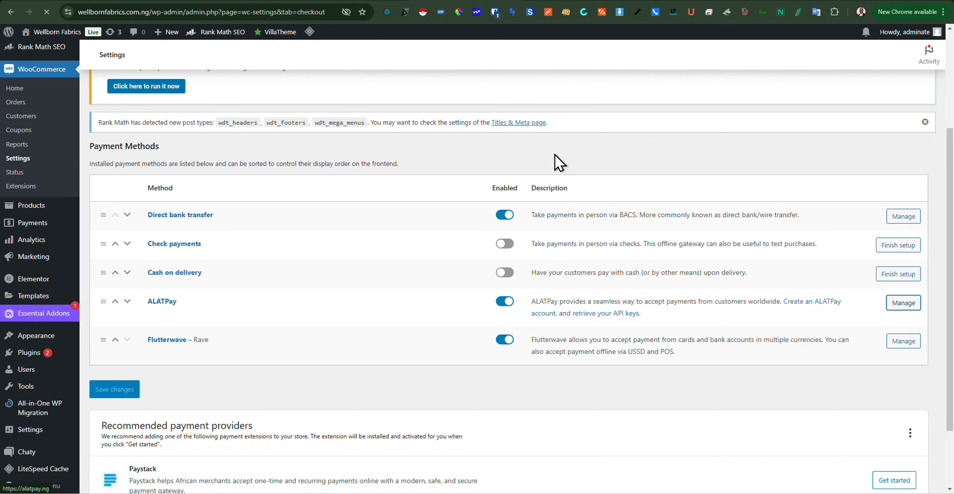
scroll(414, 224, down, 2)
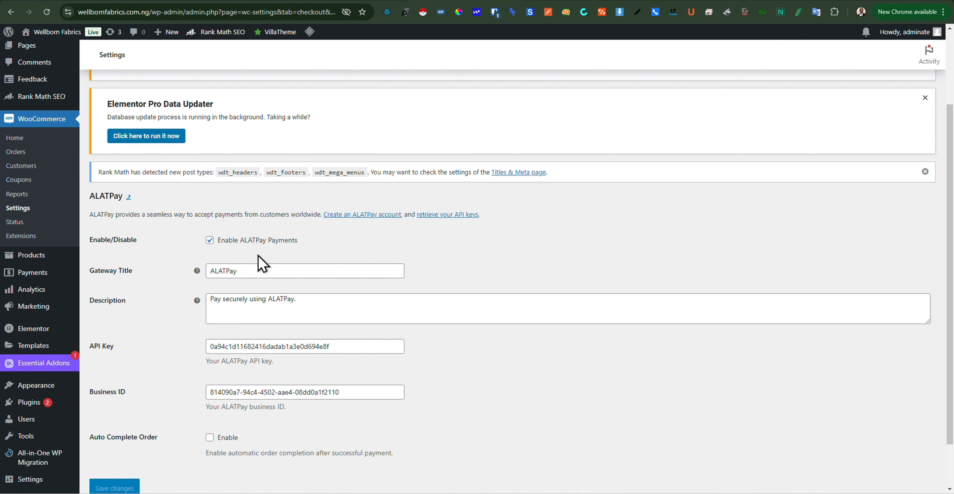
- Review the ALATPay gateway's title and description fields
drag(249, 271, 213, 275)
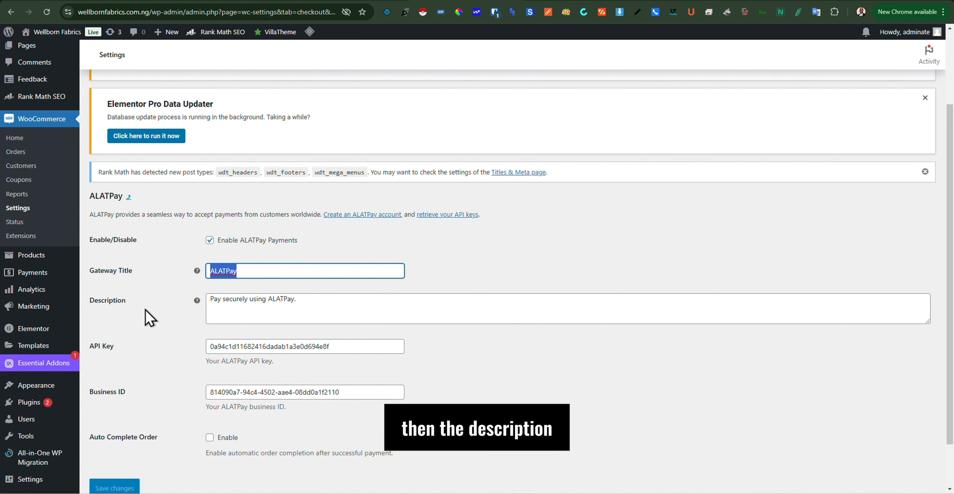
drag(309, 301, 188, 304)
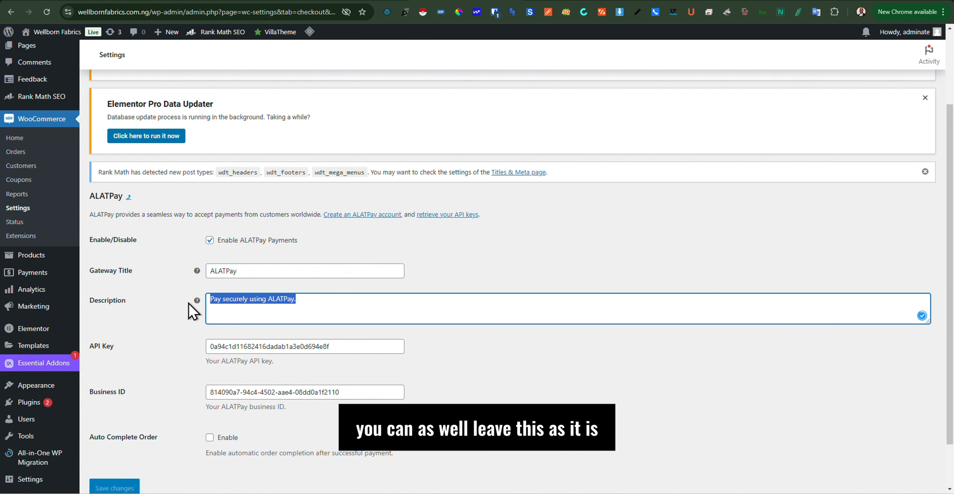
scroll(182, 335, down, 1)
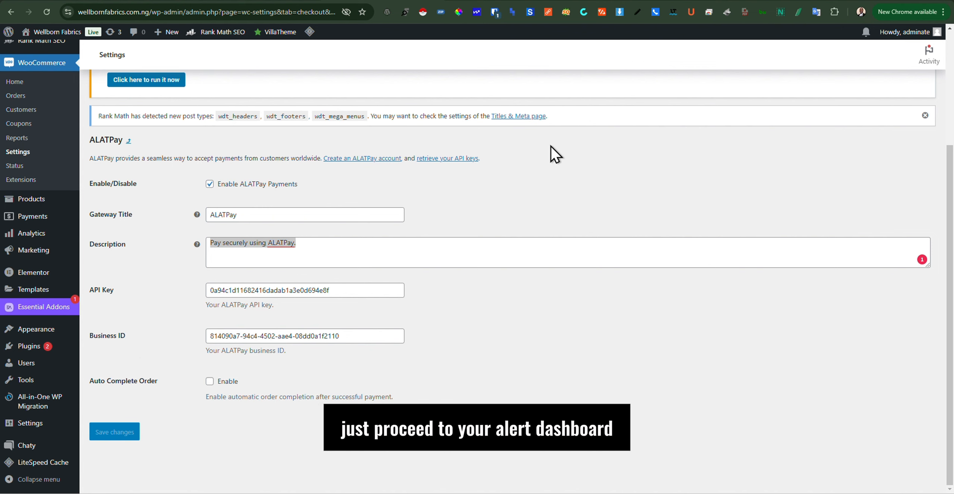
- Switch to the ALATPay portal, copy the business ID from the business settings and open the business's full details
click(605, 1)
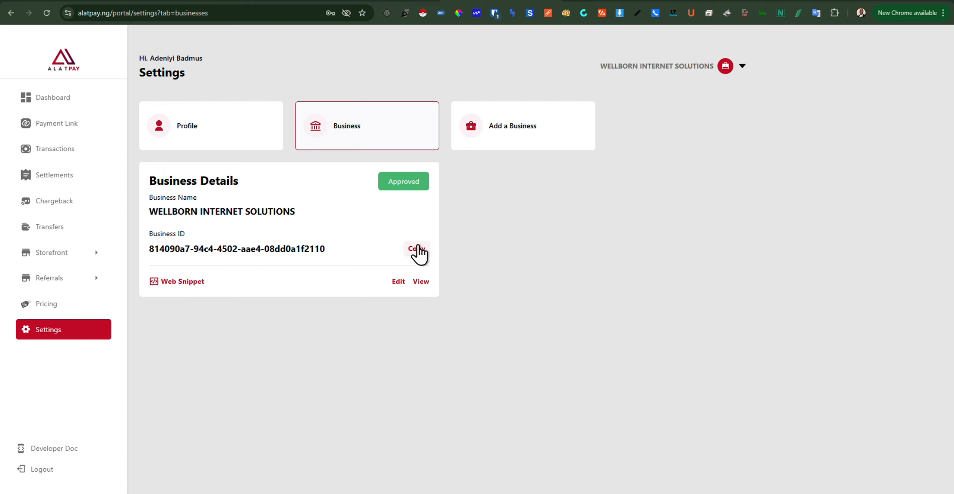
click(416, 248)
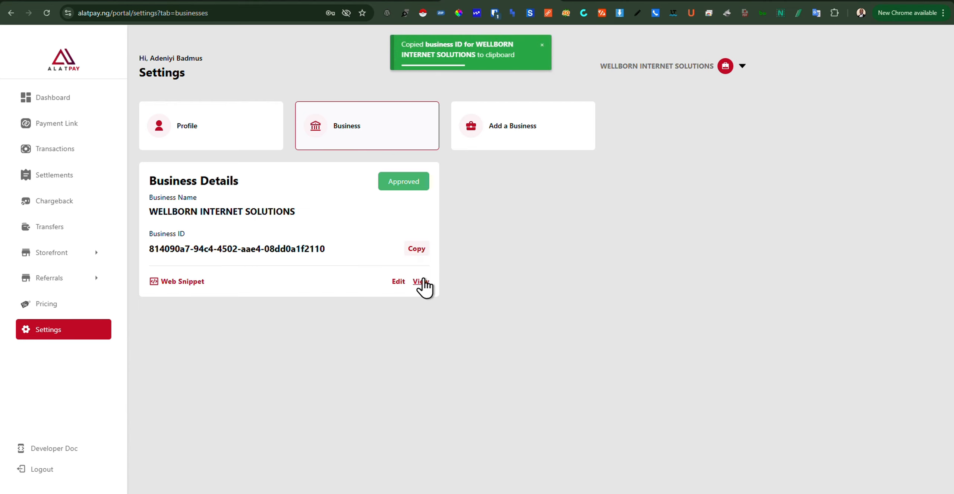
click(421, 282)
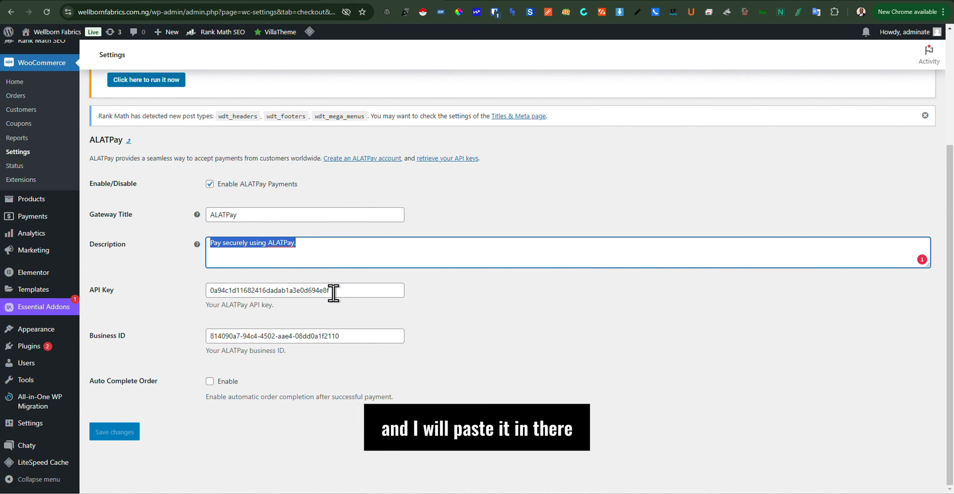
- Check the API Key and Business ID fields in the WooCommerce ALATPay settings
drag(340, 293, 218, 300)
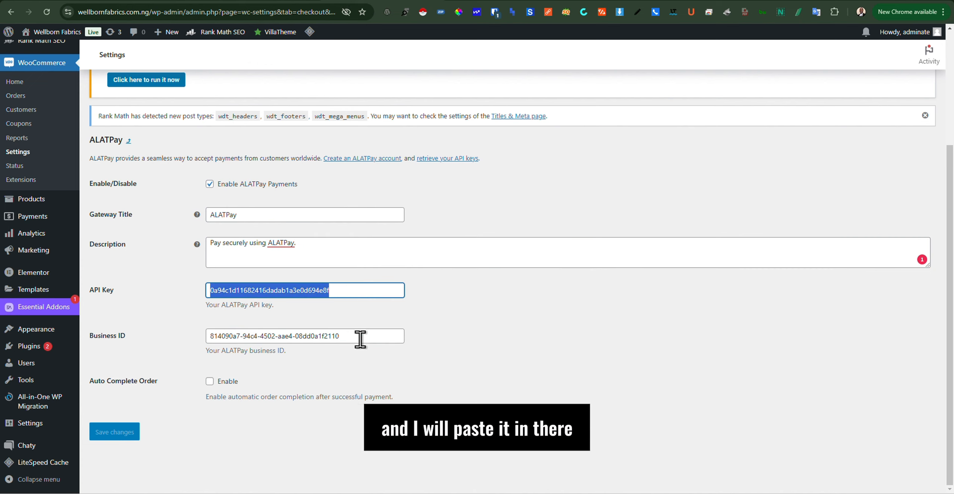
drag(362, 336, 212, 337)
click(193, 433)
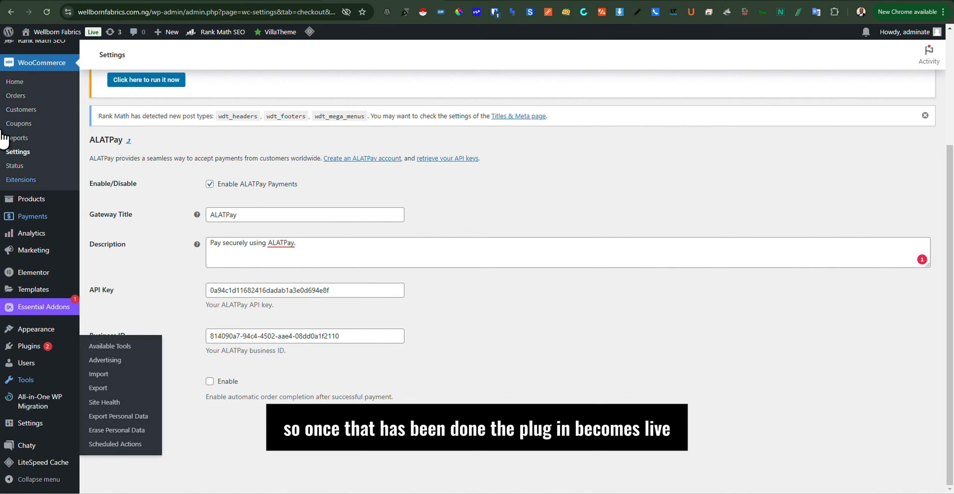
- Visit the store's live site and proceed from the cart to the payment section of the checkout page
mouse_move(49, 37)
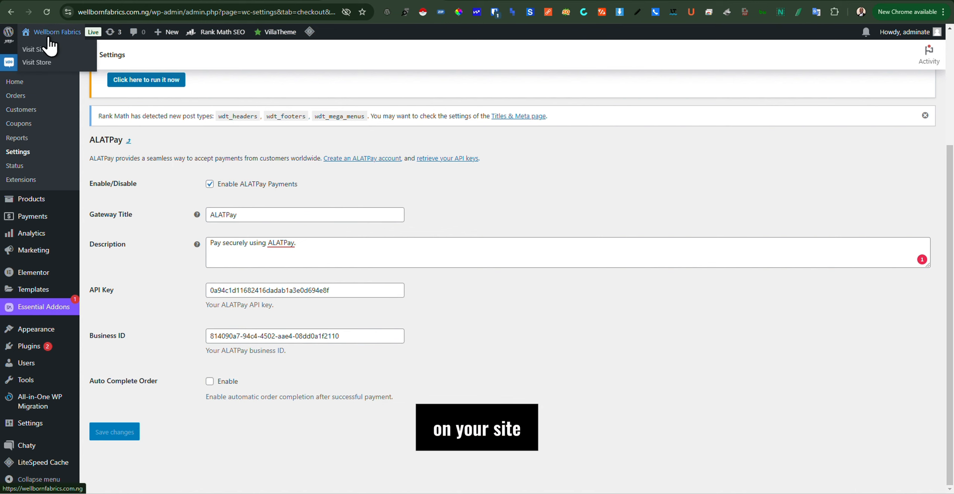
click(32, 51)
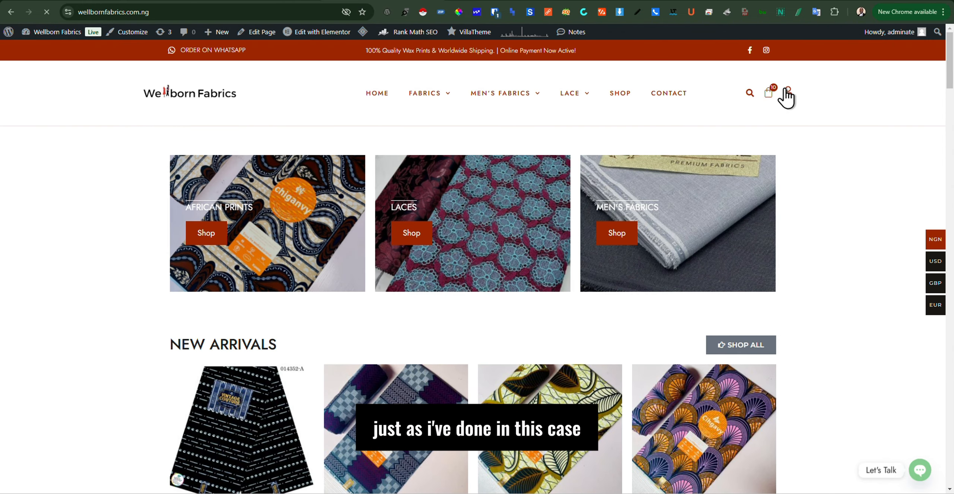
click(769, 92)
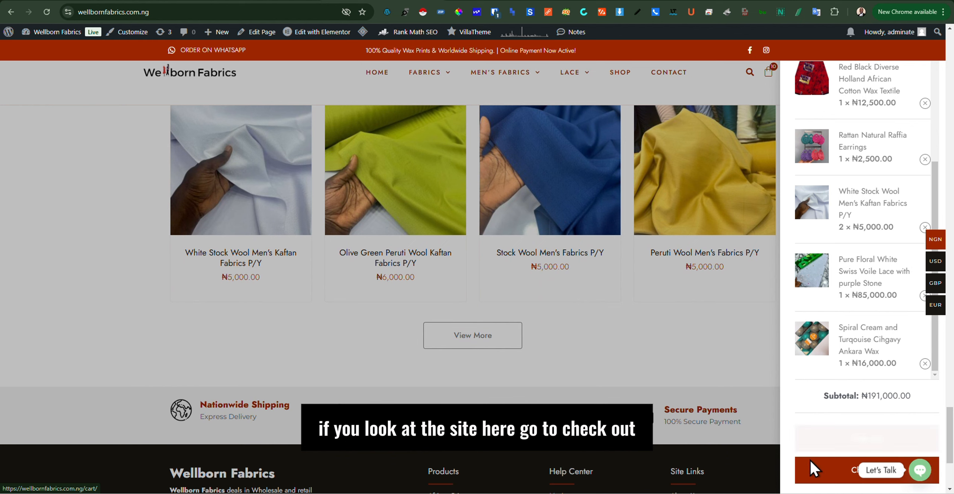
click(816, 477)
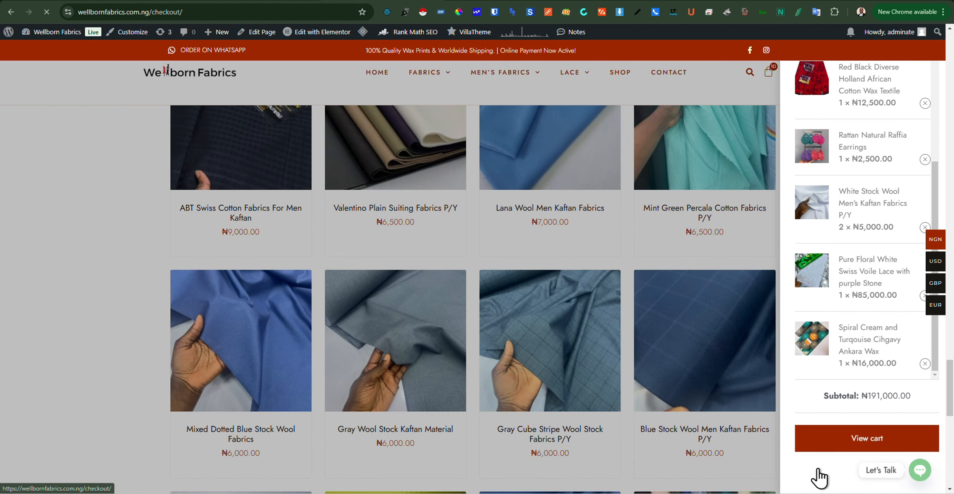
scroll(772, 358, down, 6)
scroll(775, 361, down, 10)
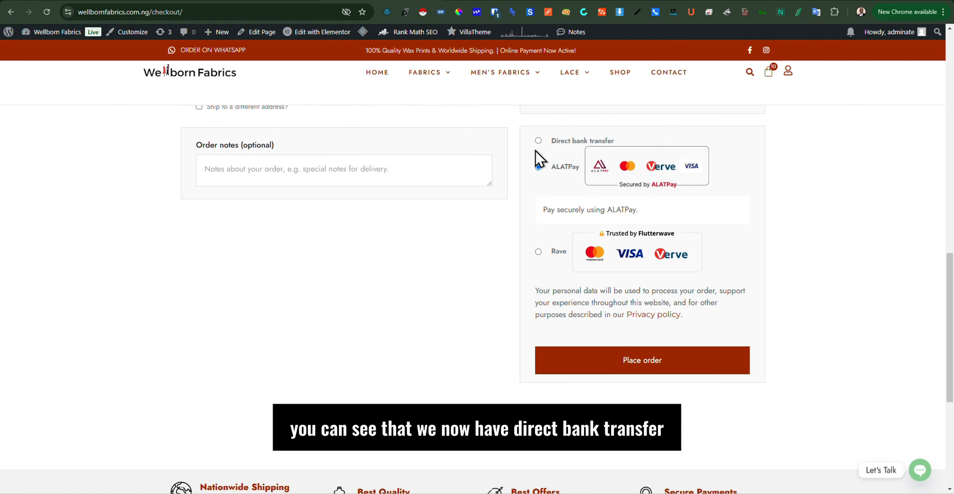
- Try out the Direct bank transfer, ALATPay and Rave payment options at checkout and examine their details
click(536, 141)
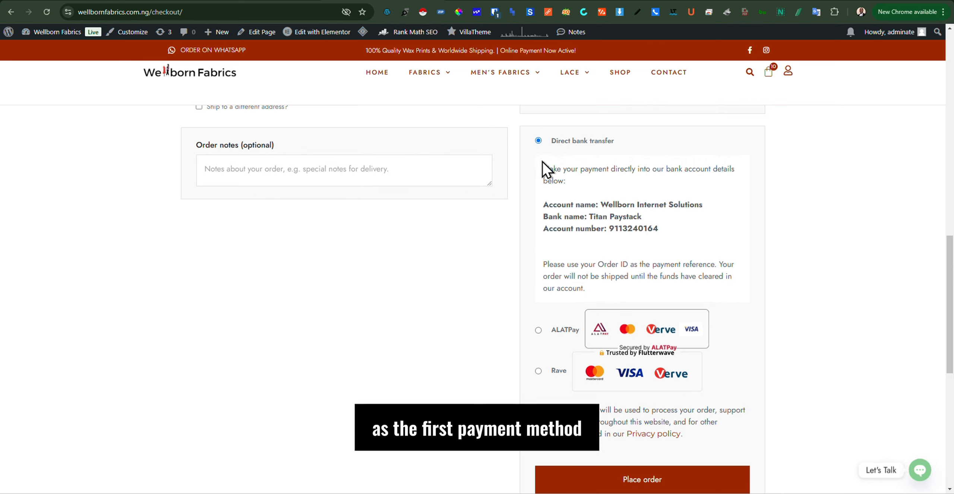
click(538, 331)
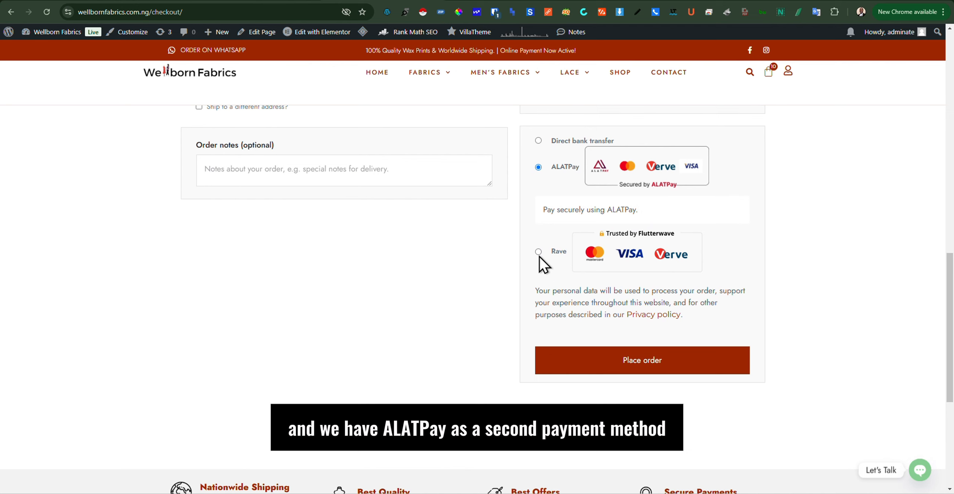
click(538, 252)
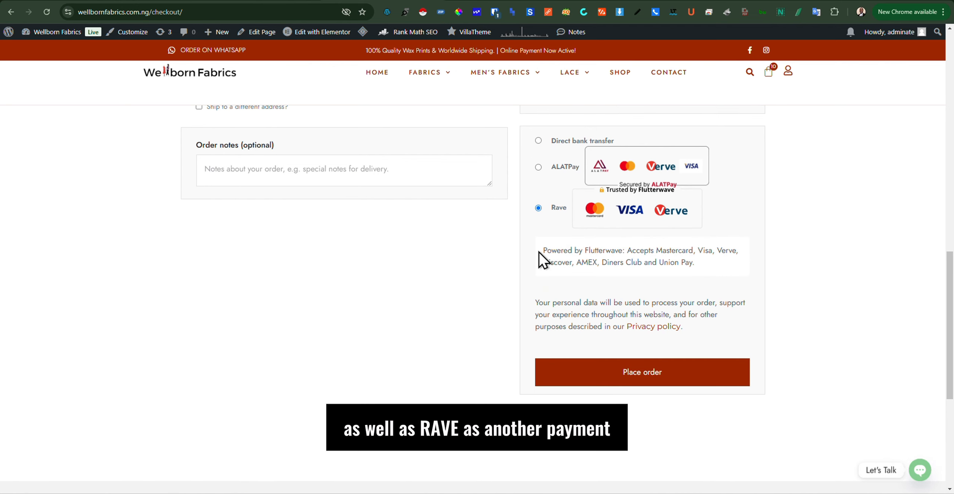
scroll(544, 258, up, 4)
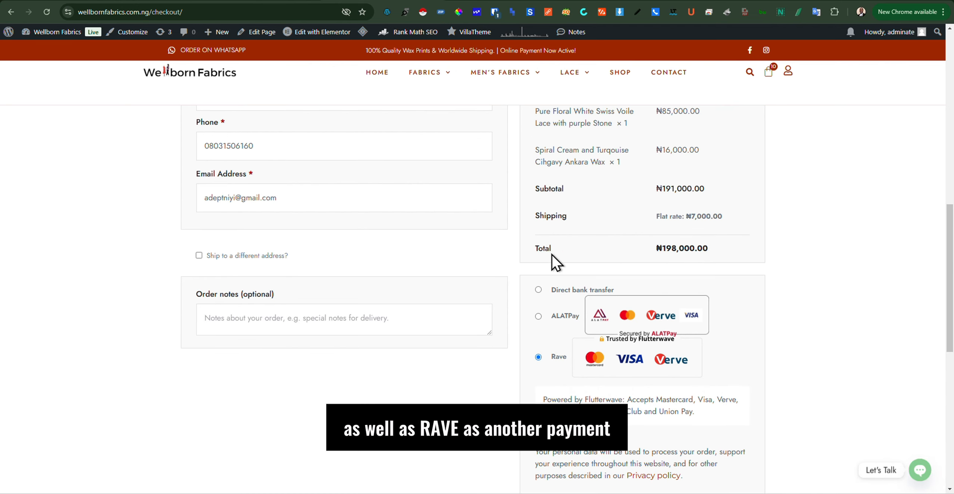